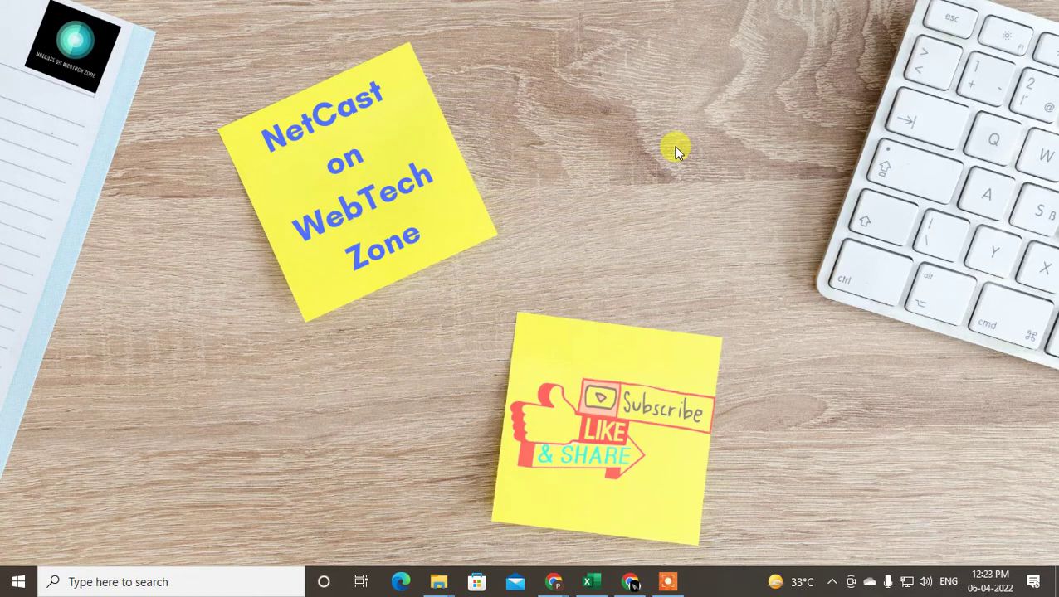
Refresh the Windows desktop three times, then bring the Chrome browser window back
right_click(617, 82)
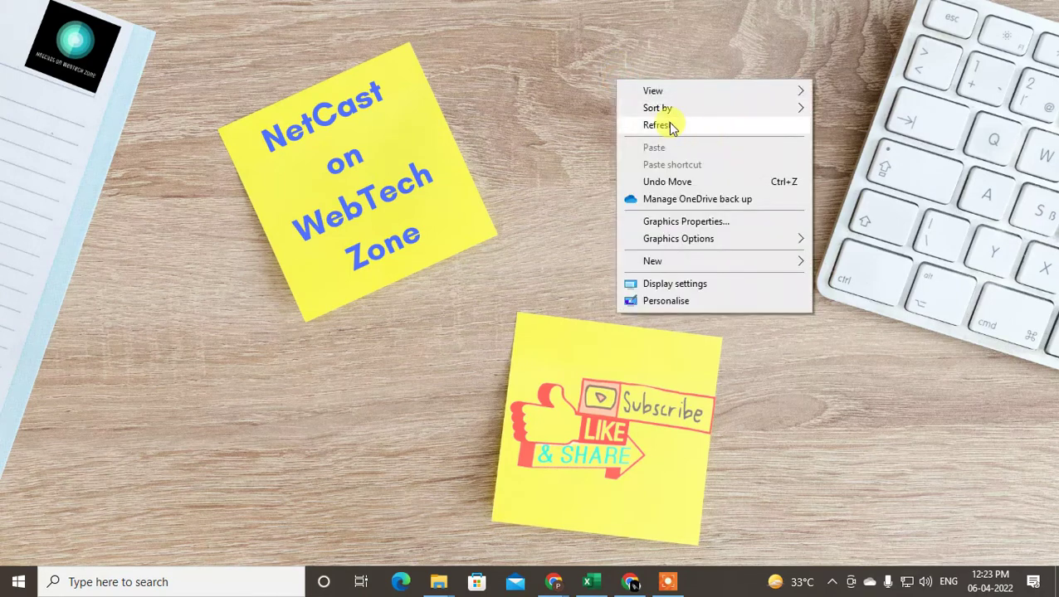
click(672, 126)
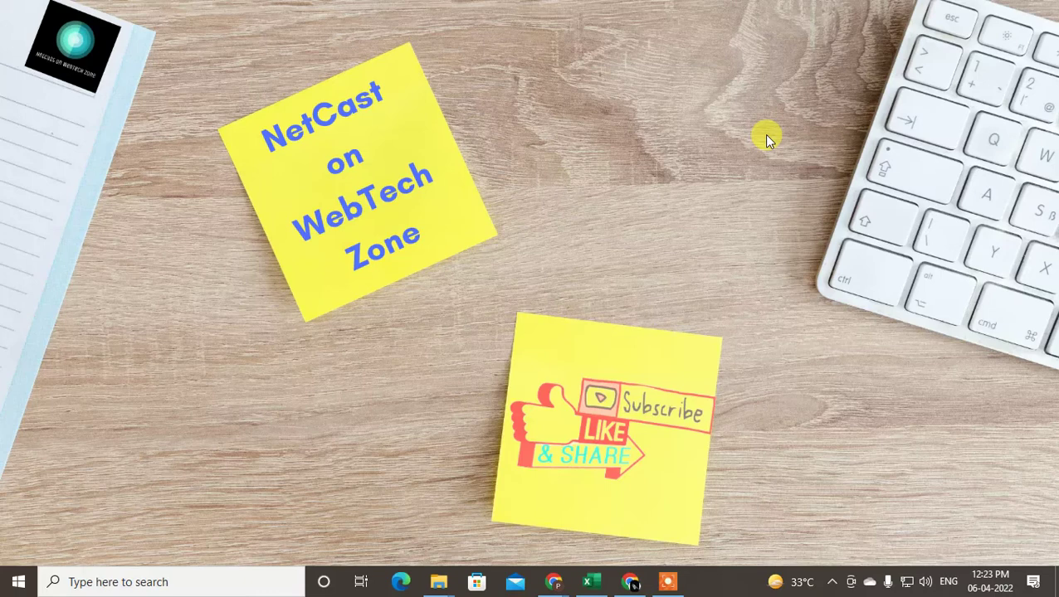
right_click(614, 82)
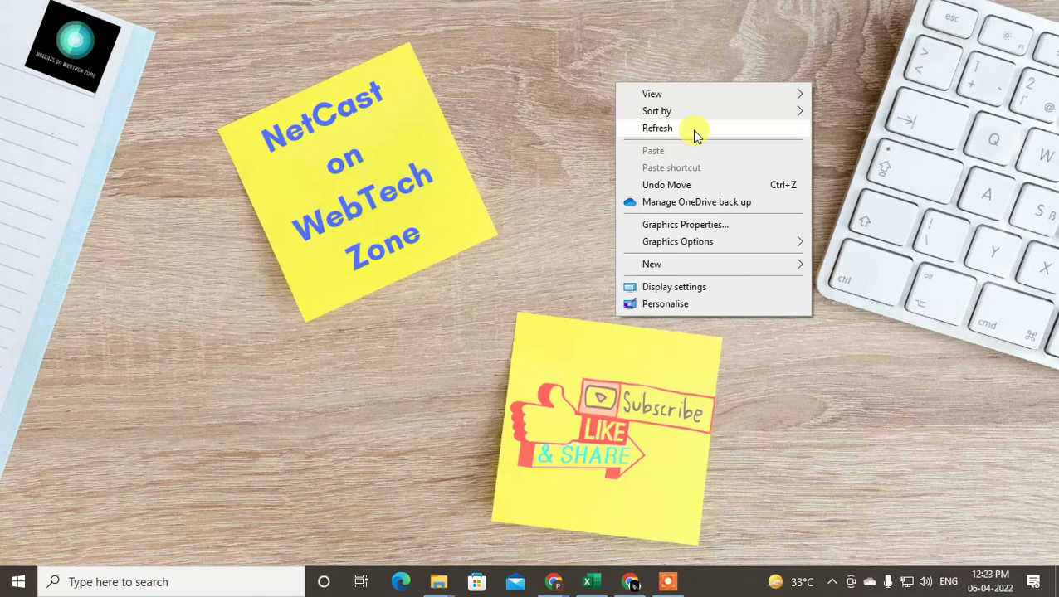
click(696, 132)
right_click(551, 101)
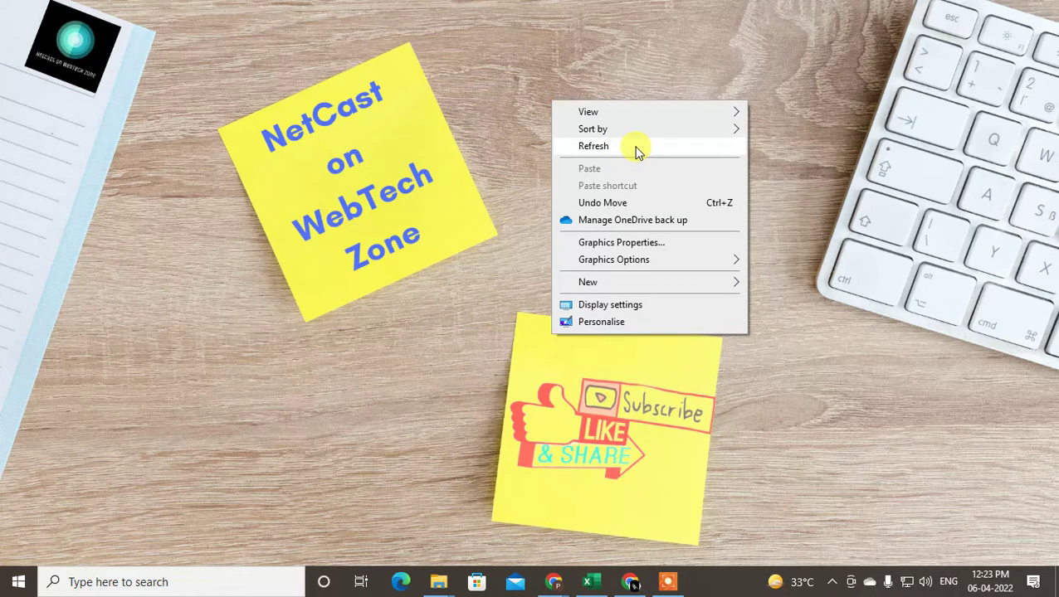
click(636, 148)
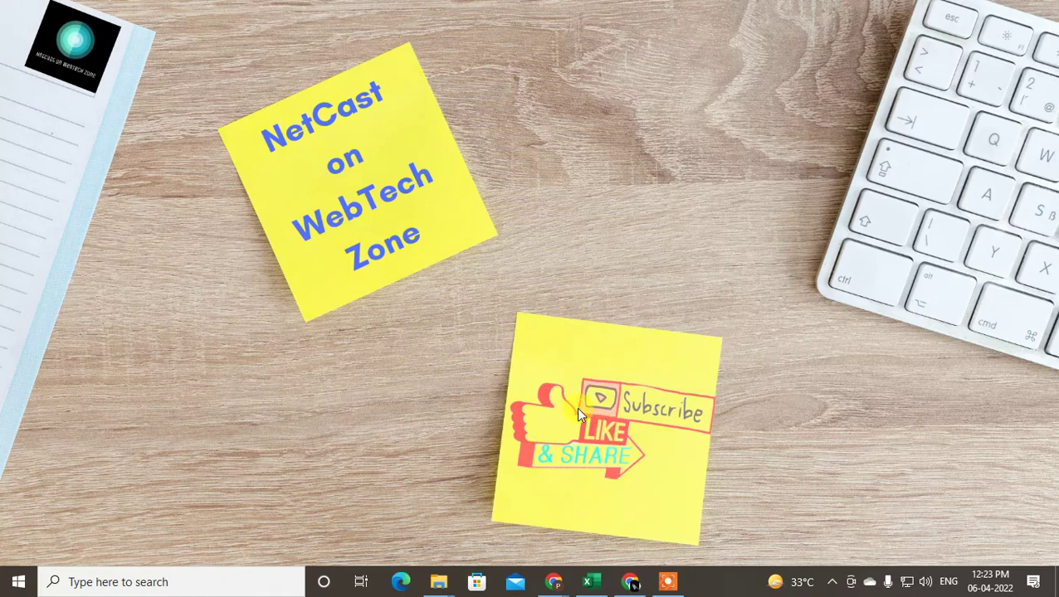
click(630, 584)
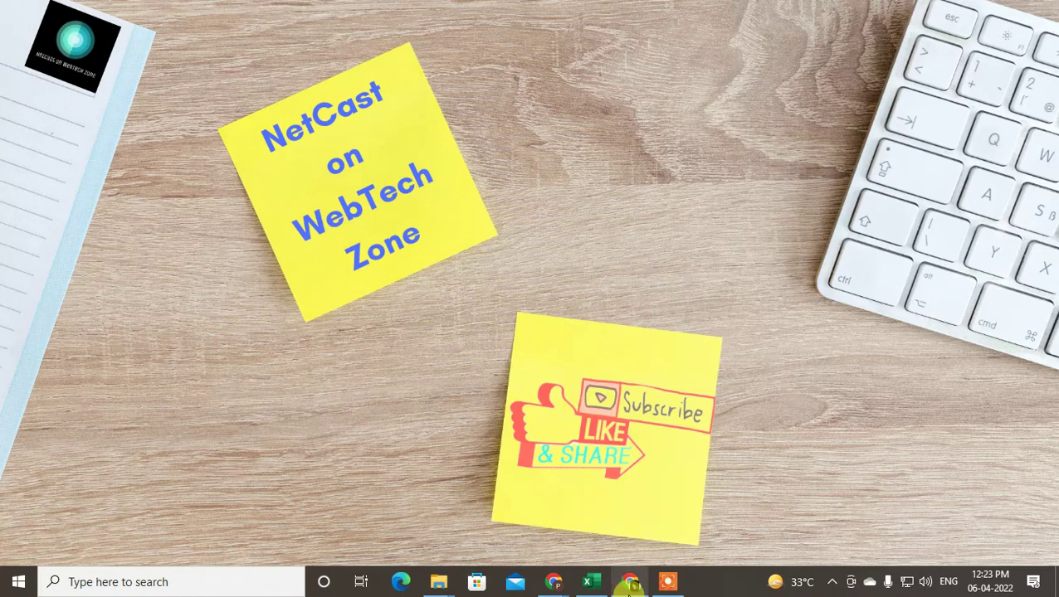
Reload My Drive, dismiss the notifications prompt, and open sharing for the Voice recording folder
mouse_move(630, 582)
click(631, 529)
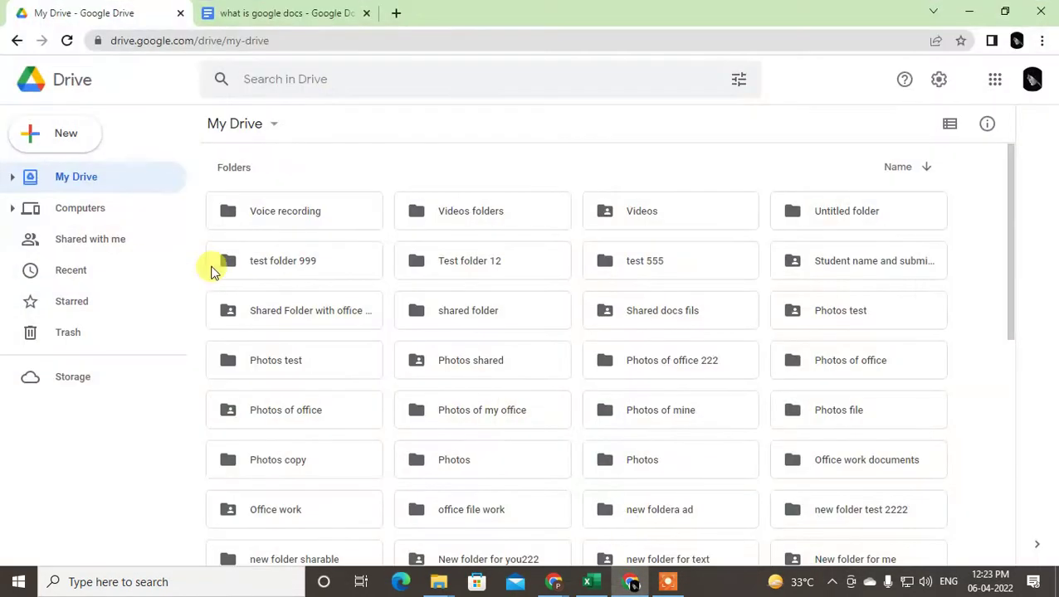
click(66, 39)
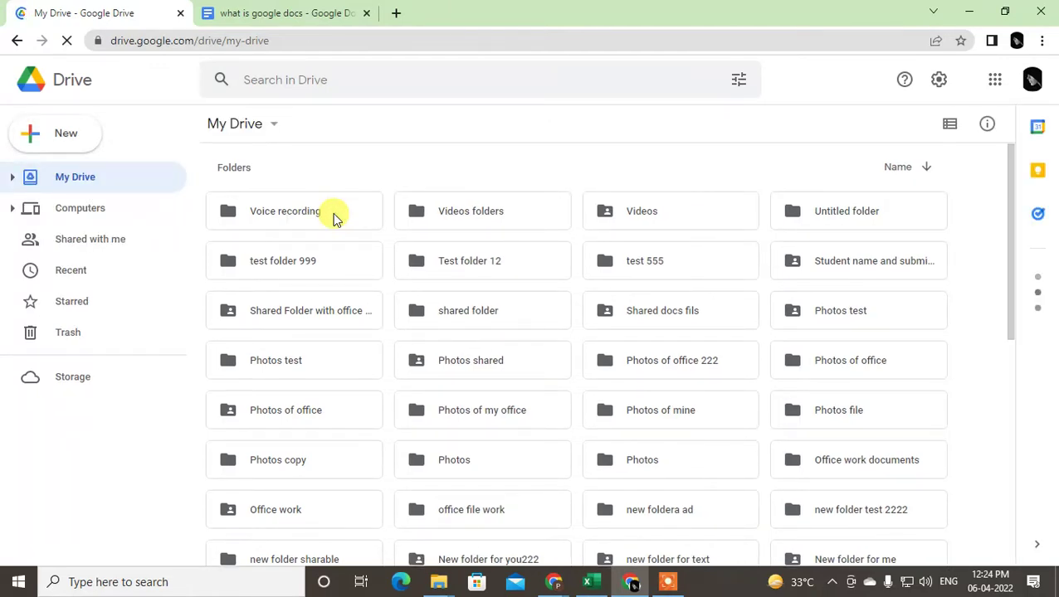
click(334, 217)
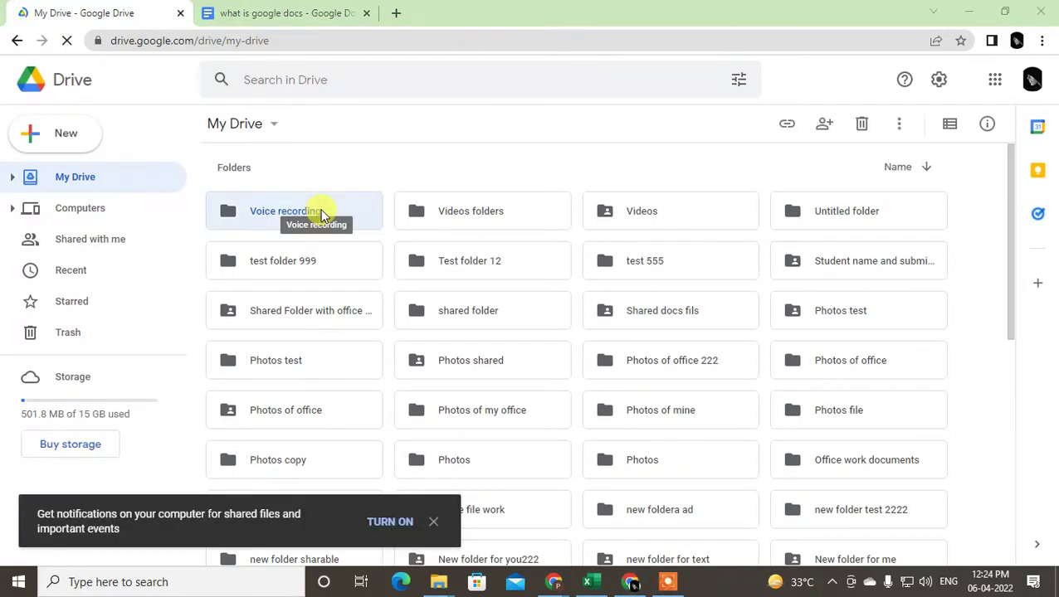
click(432, 523)
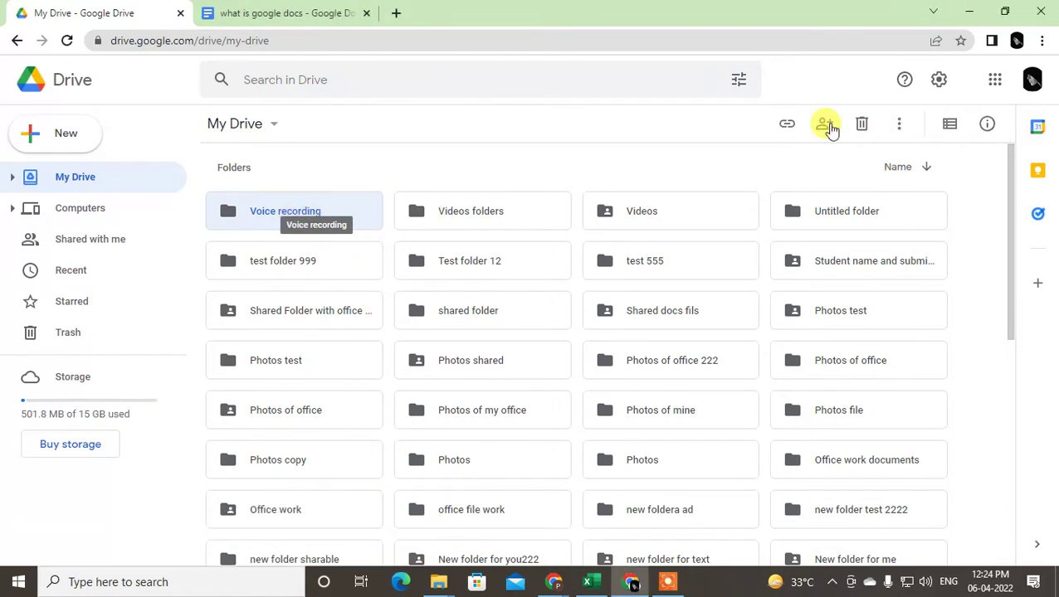
click(327, 216)
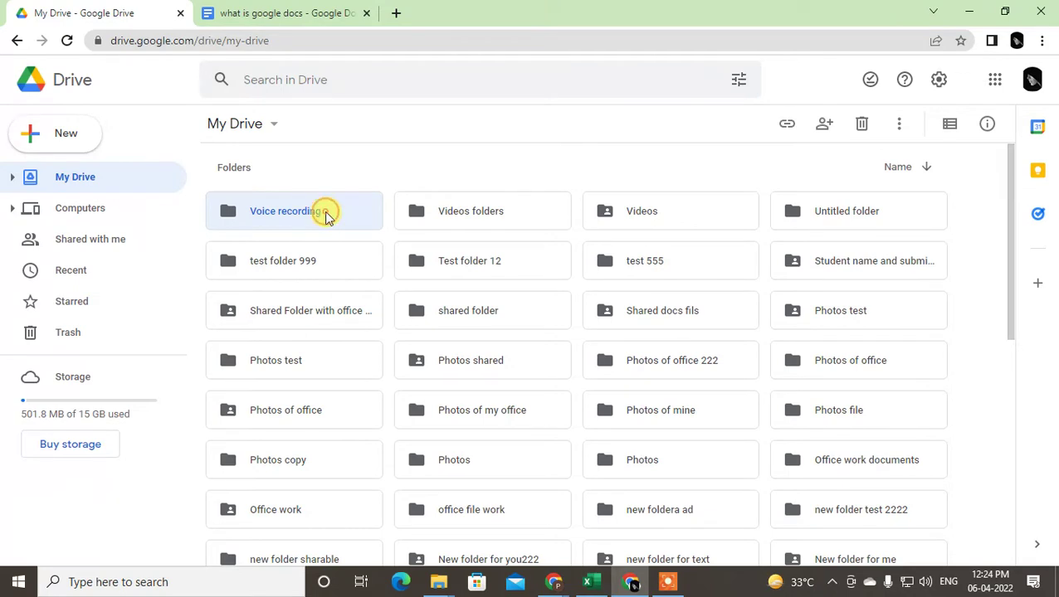
click(824, 125)
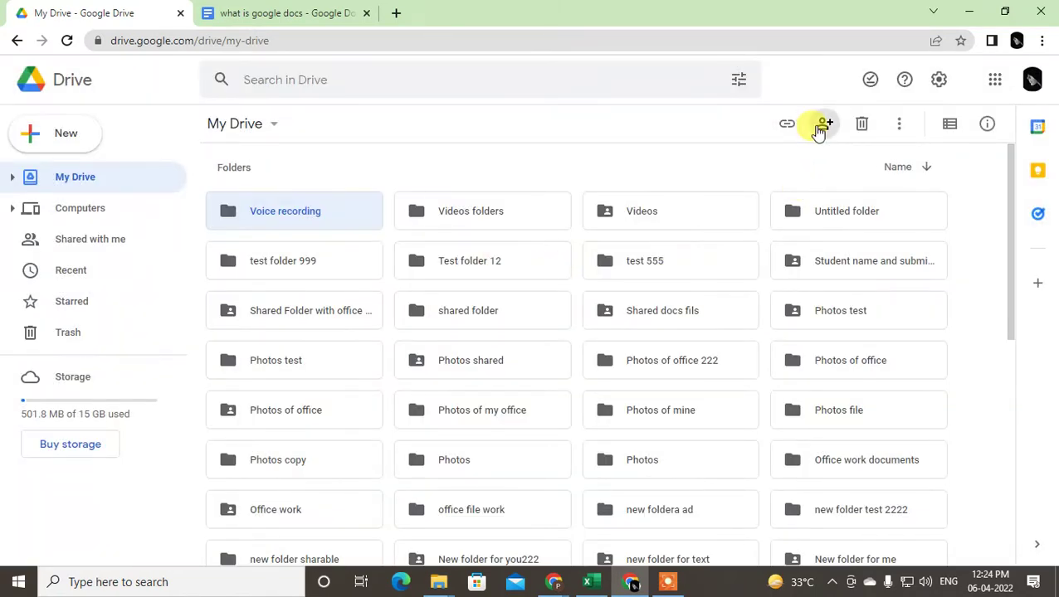
Invite the suggested second account to the Voice recording folder with Viewer access
click(821, 126)
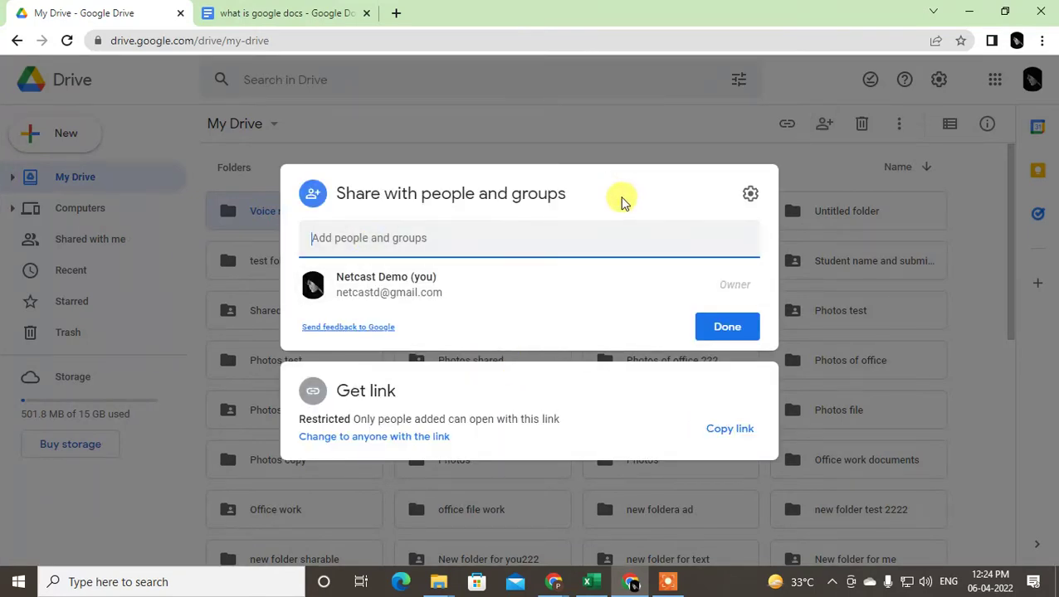
click(396, 230)
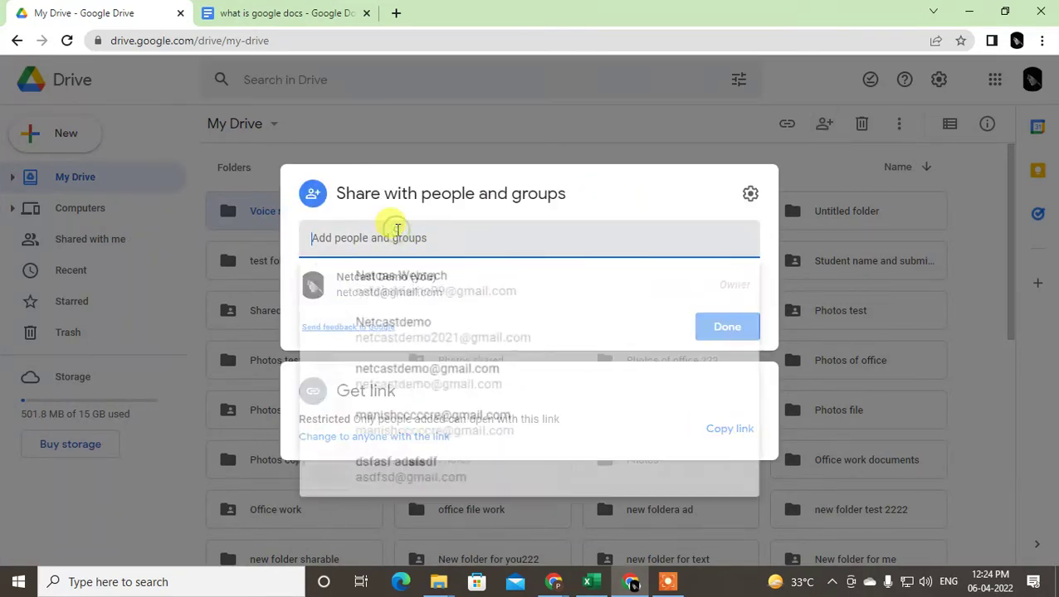
click(487, 292)
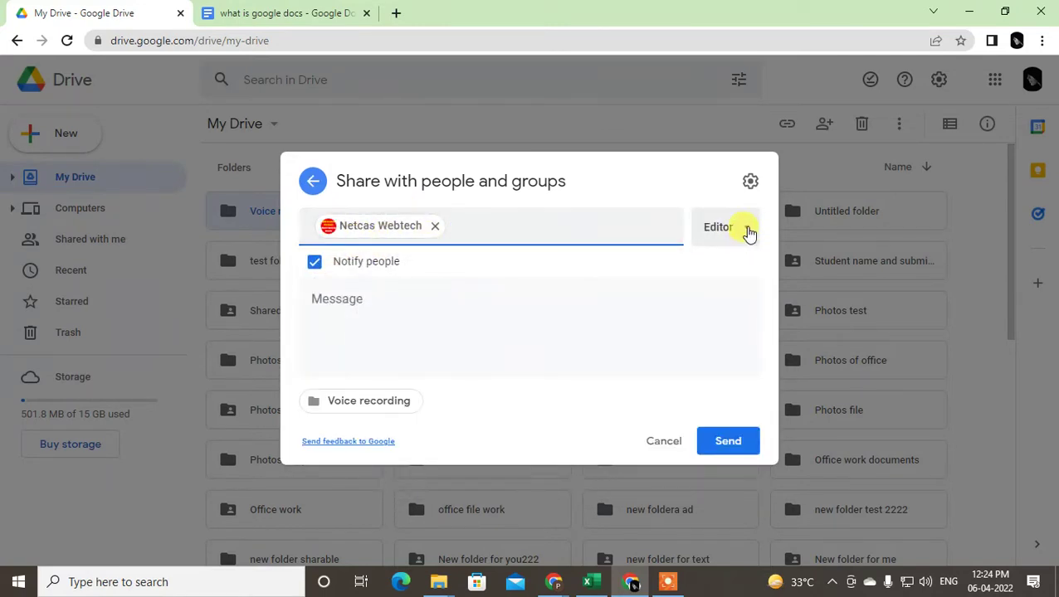
click(748, 230)
click(762, 268)
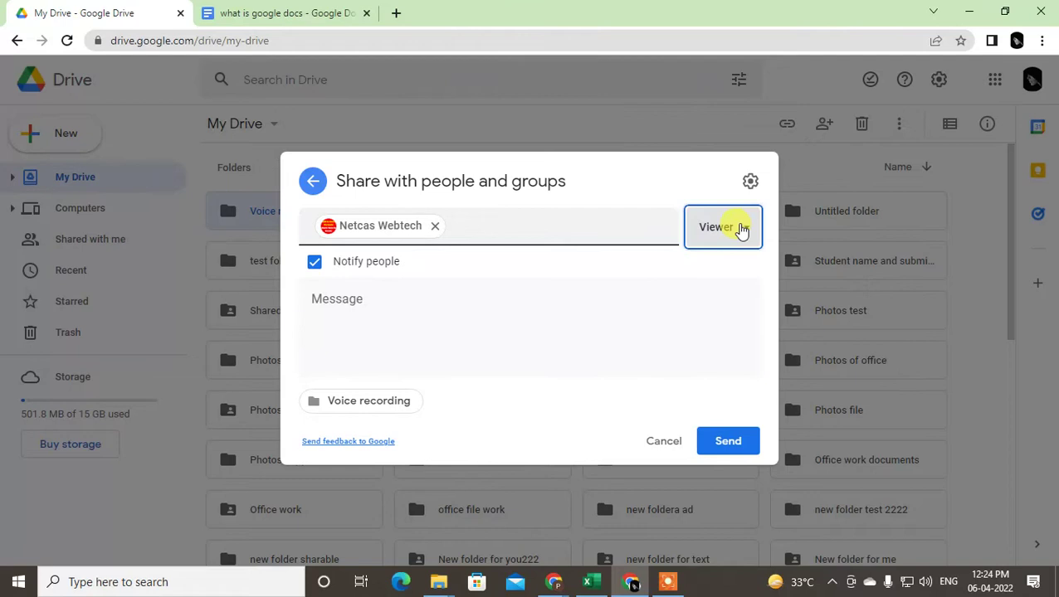
click(750, 229)
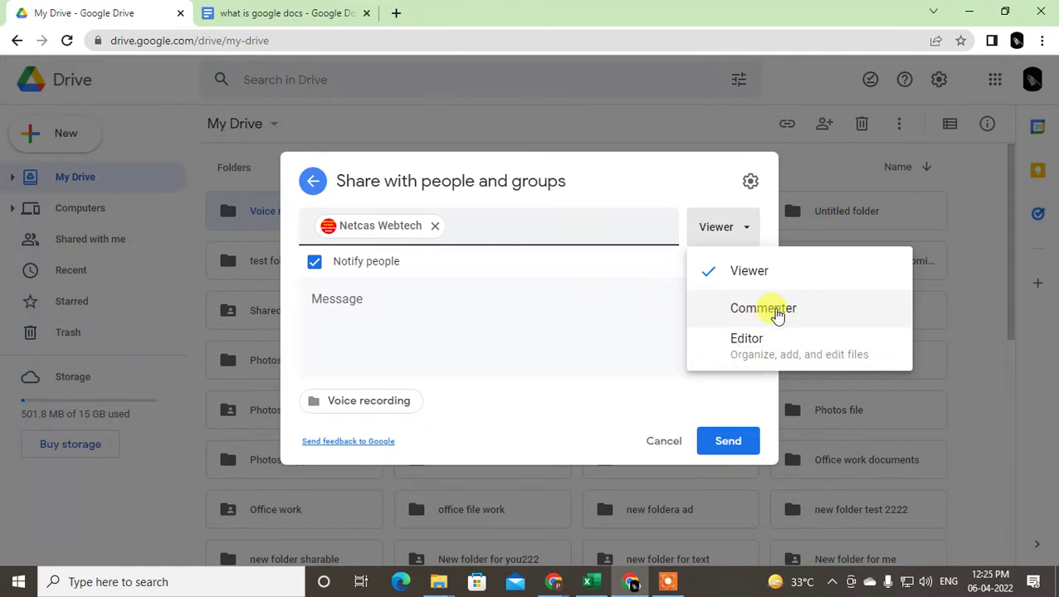
click(734, 275)
click(415, 311)
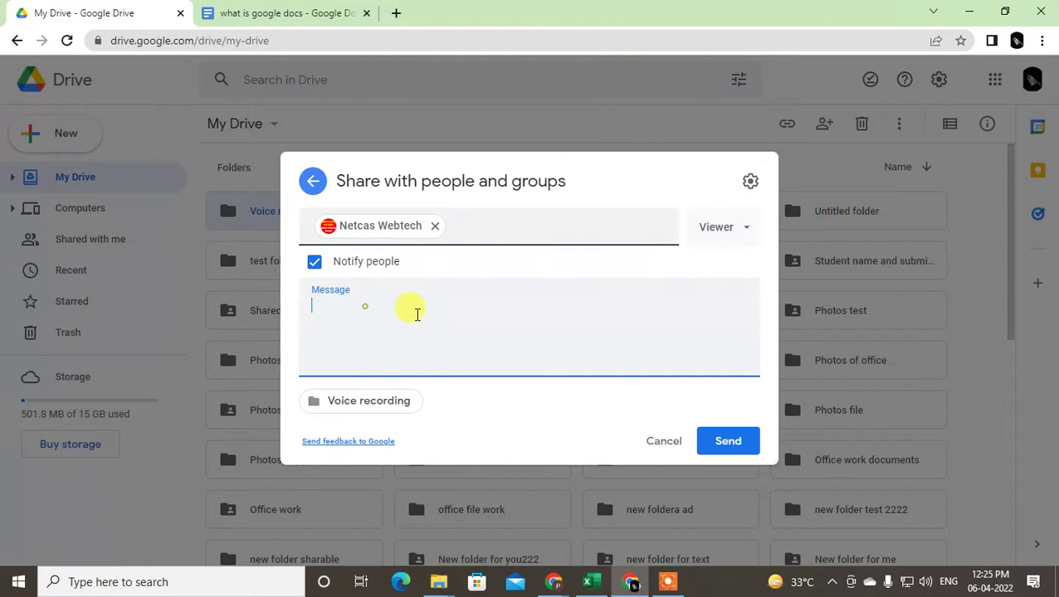
click(738, 446)
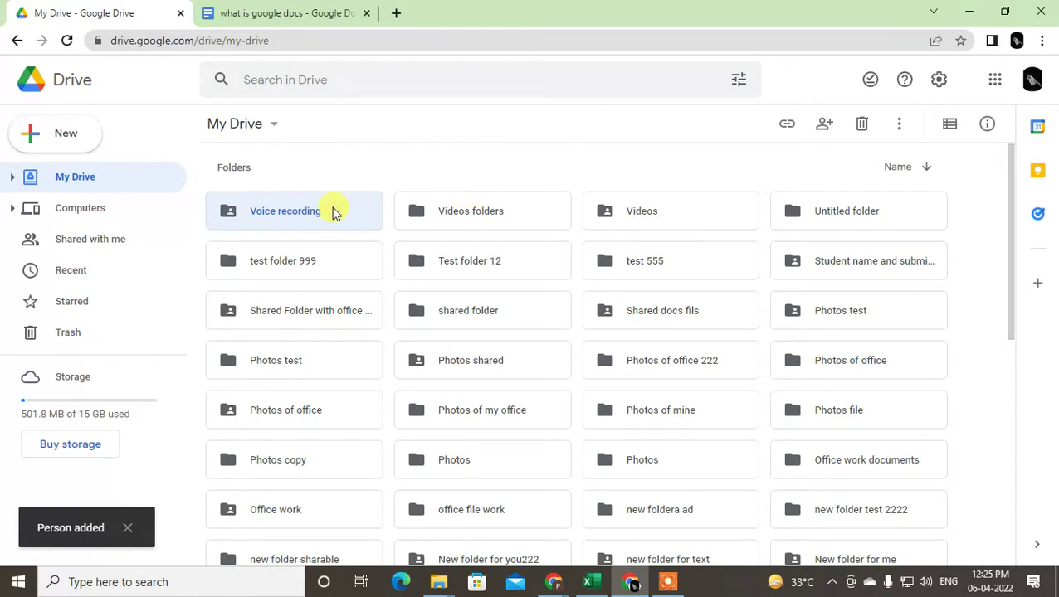
Reopen the folder's sharing settings and show the second account's role options
click(824, 126)
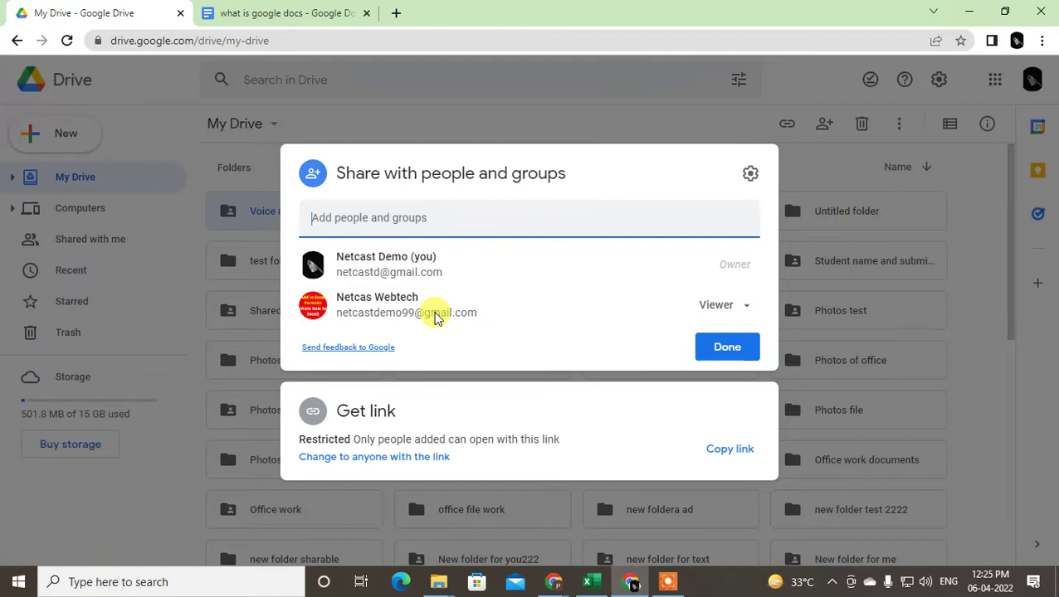
click(624, 160)
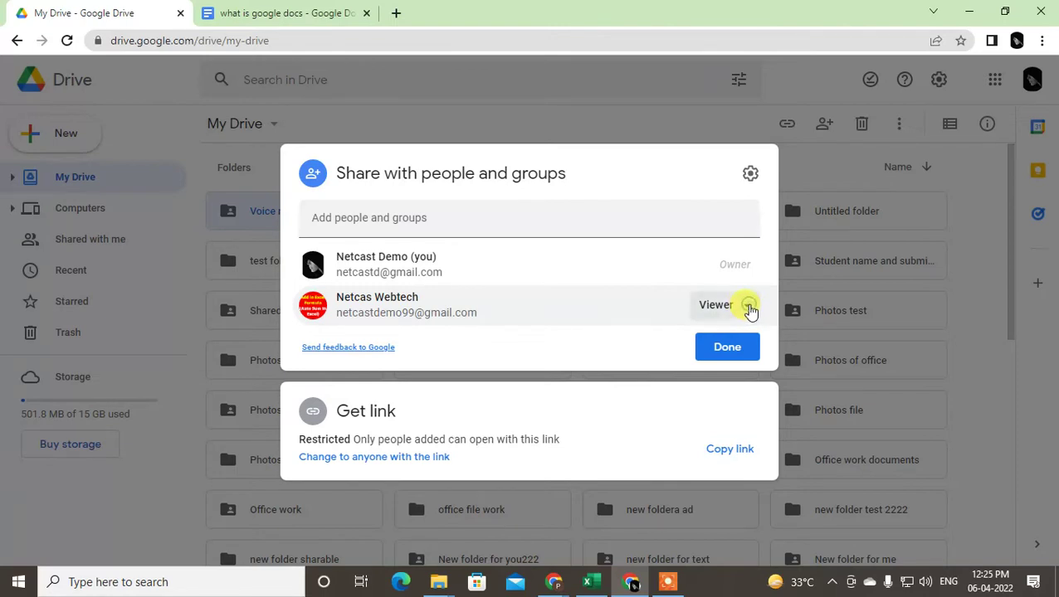
click(750, 307)
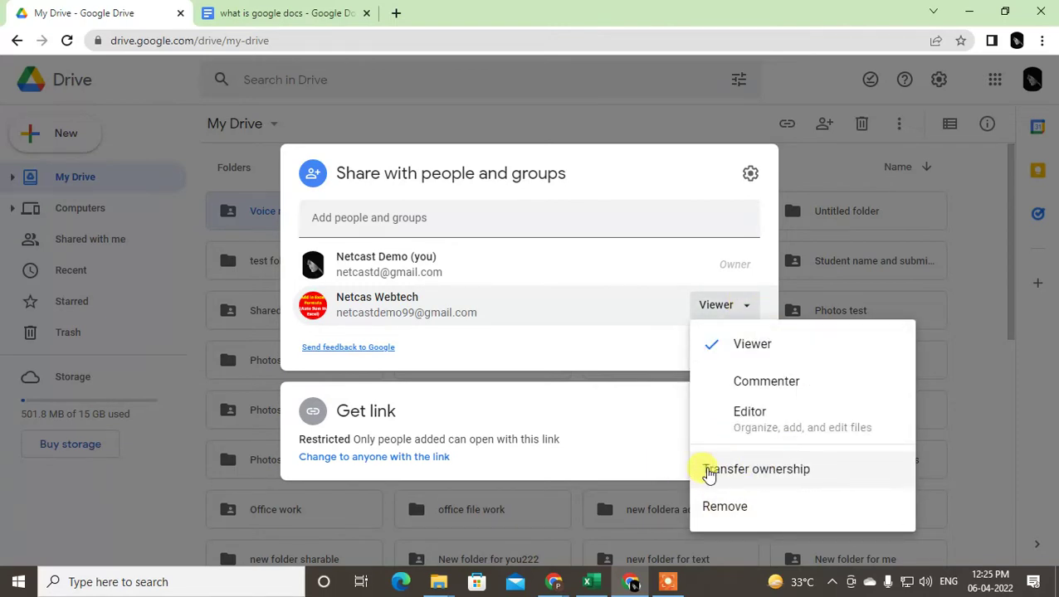
Choose Transfer ownership for the second account, send the invitation, and dismiss the error
click(773, 471)
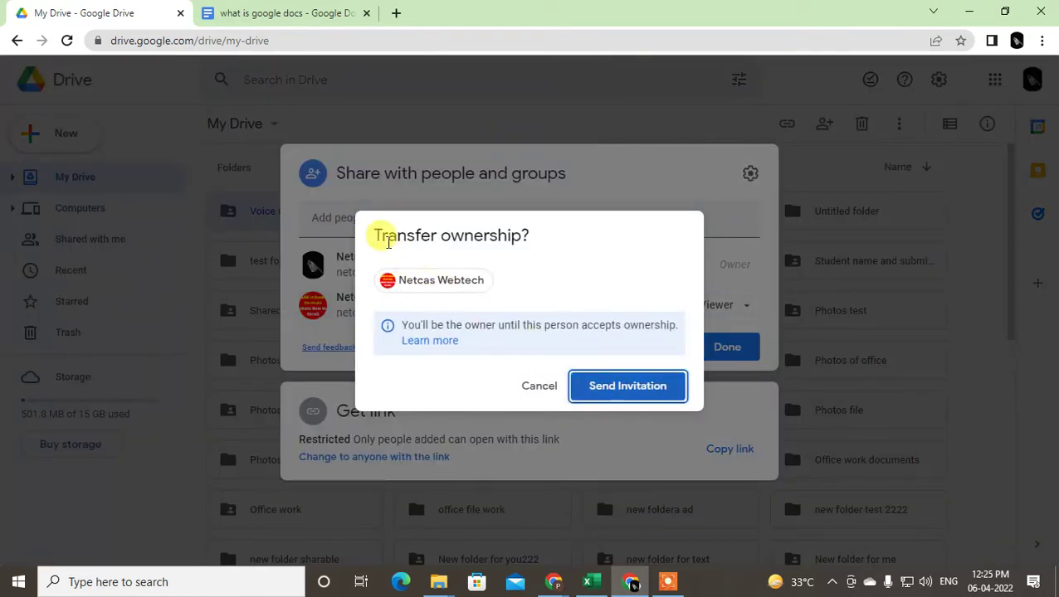
drag(381, 236, 542, 236)
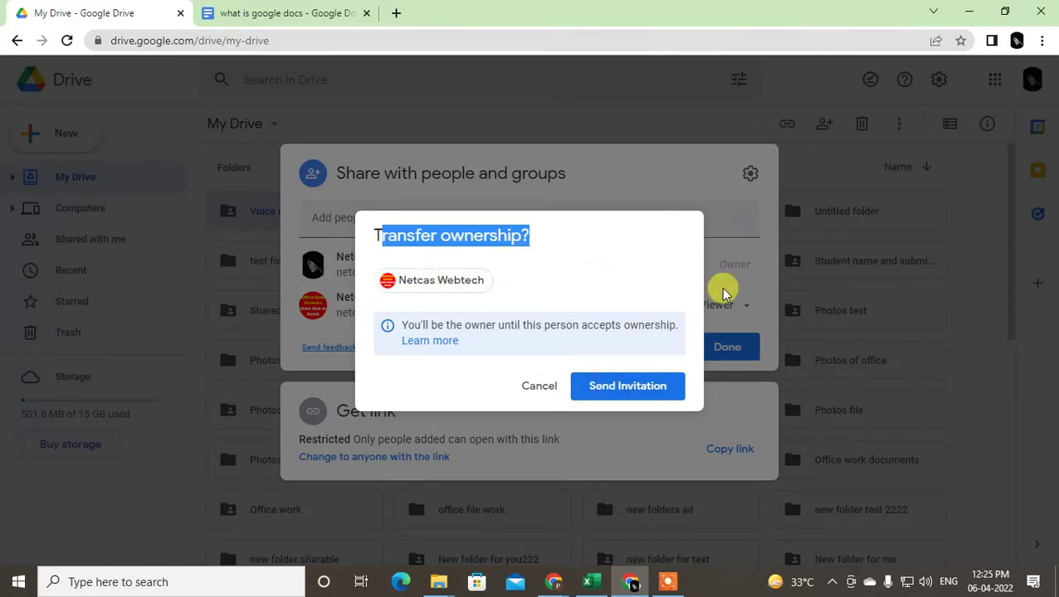
click(621, 387)
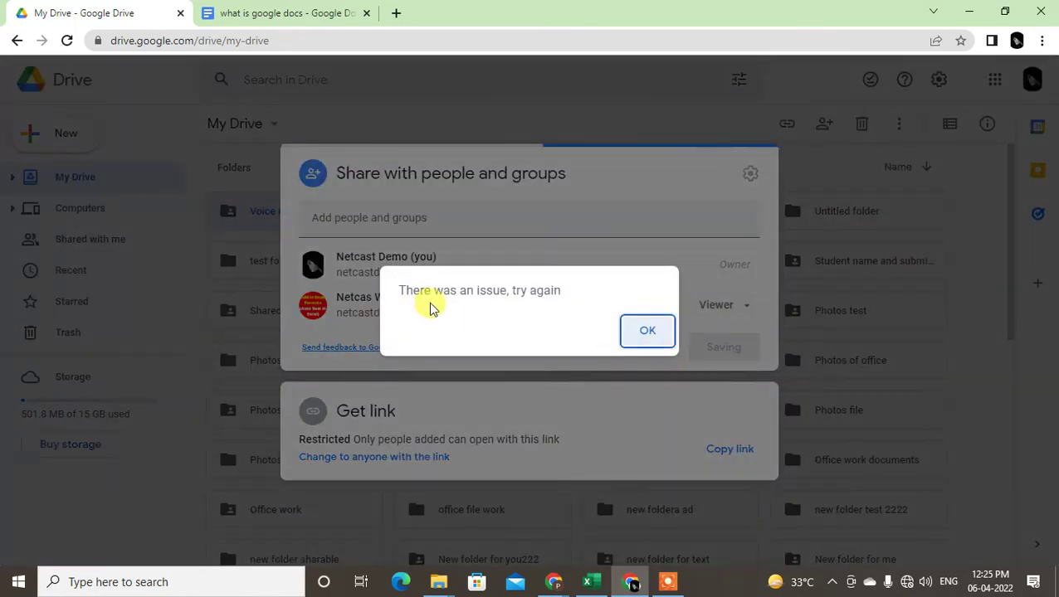
click(649, 333)
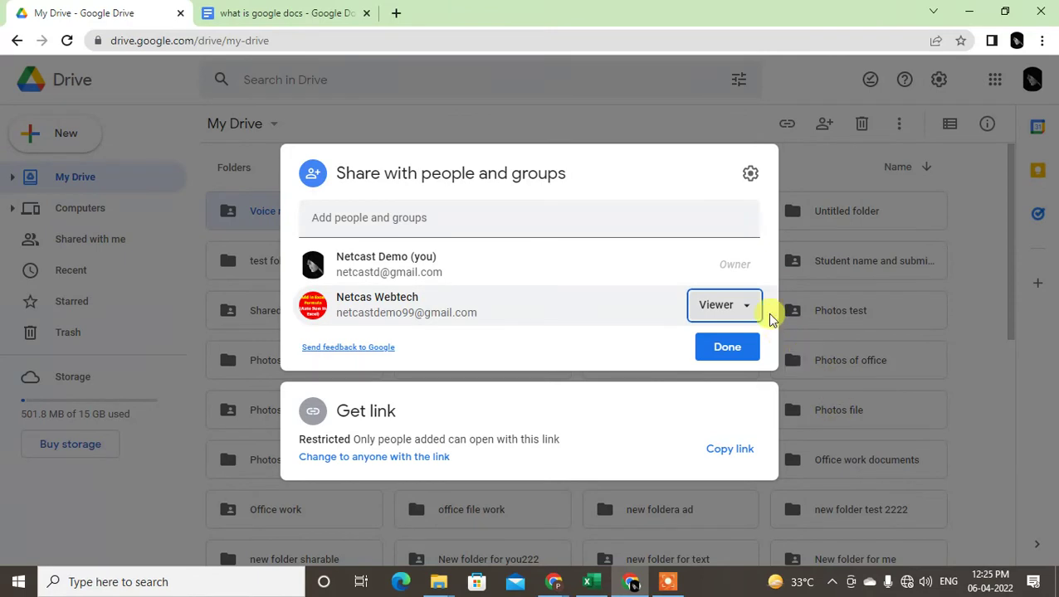
Confirm the second account's role menu shows Editor with Cancel ownership transfer, then close it
click(737, 304)
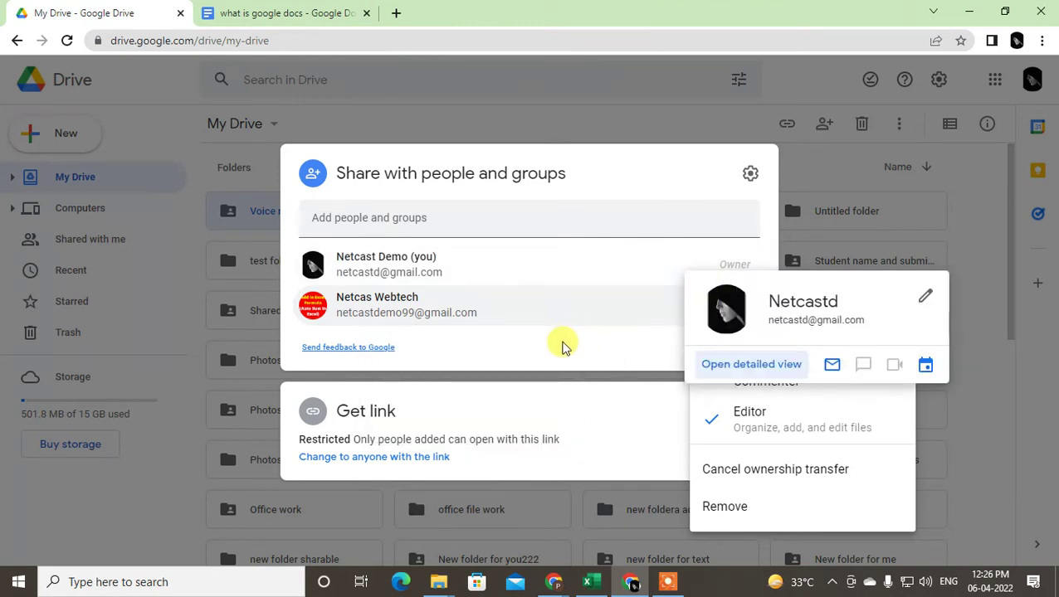
click(540, 353)
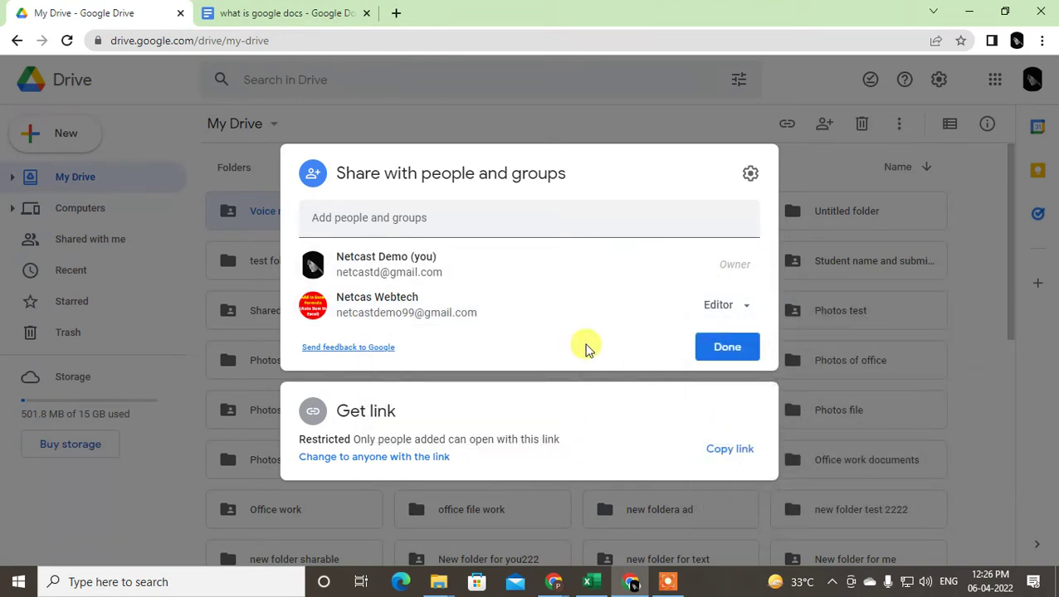